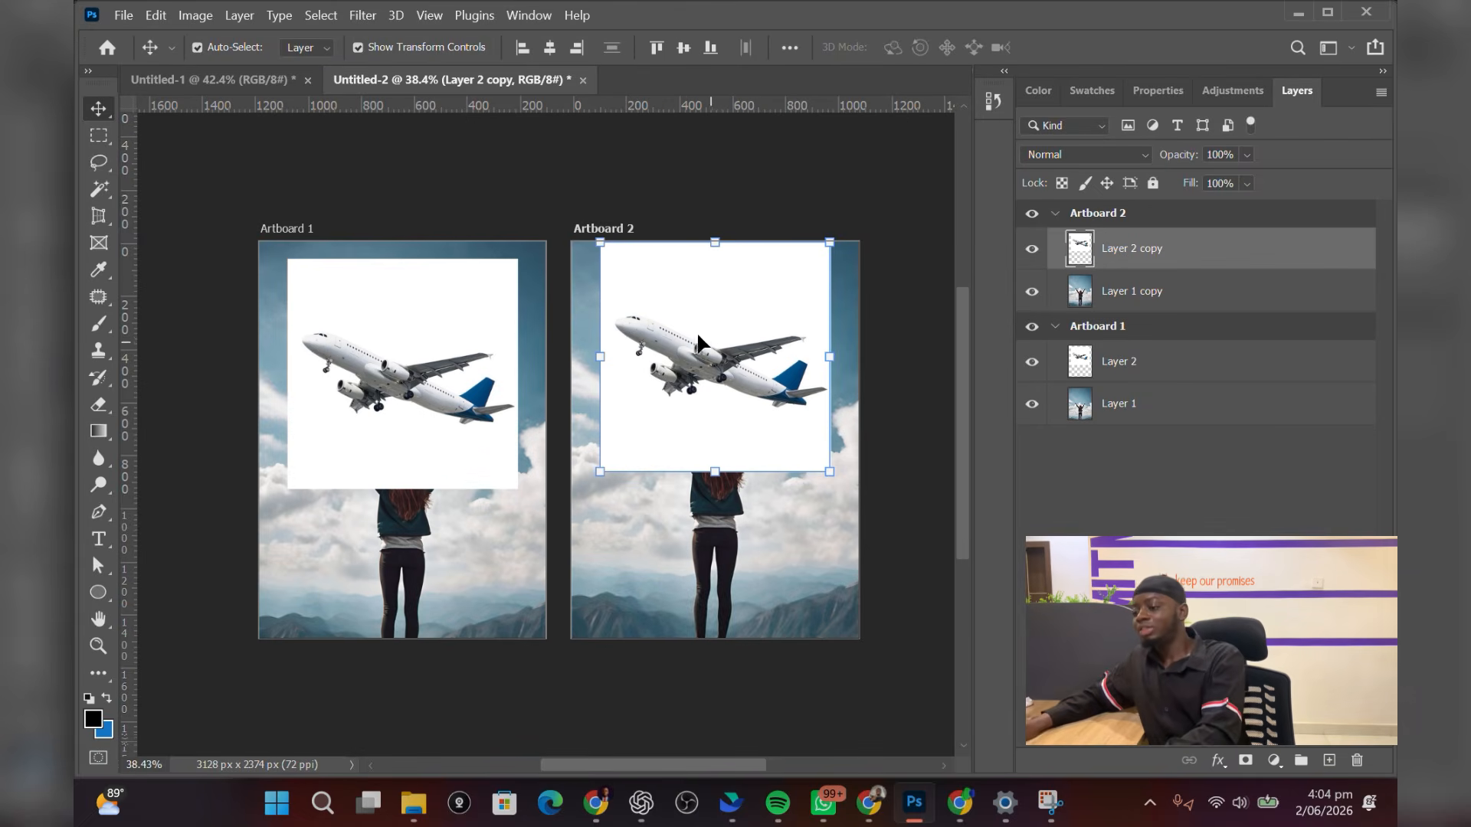
Lasso a loose selection around the airplane on Artboard 2 and copy it onto a new layer
{"action": "left_click", "coordinate": [100, 167]}
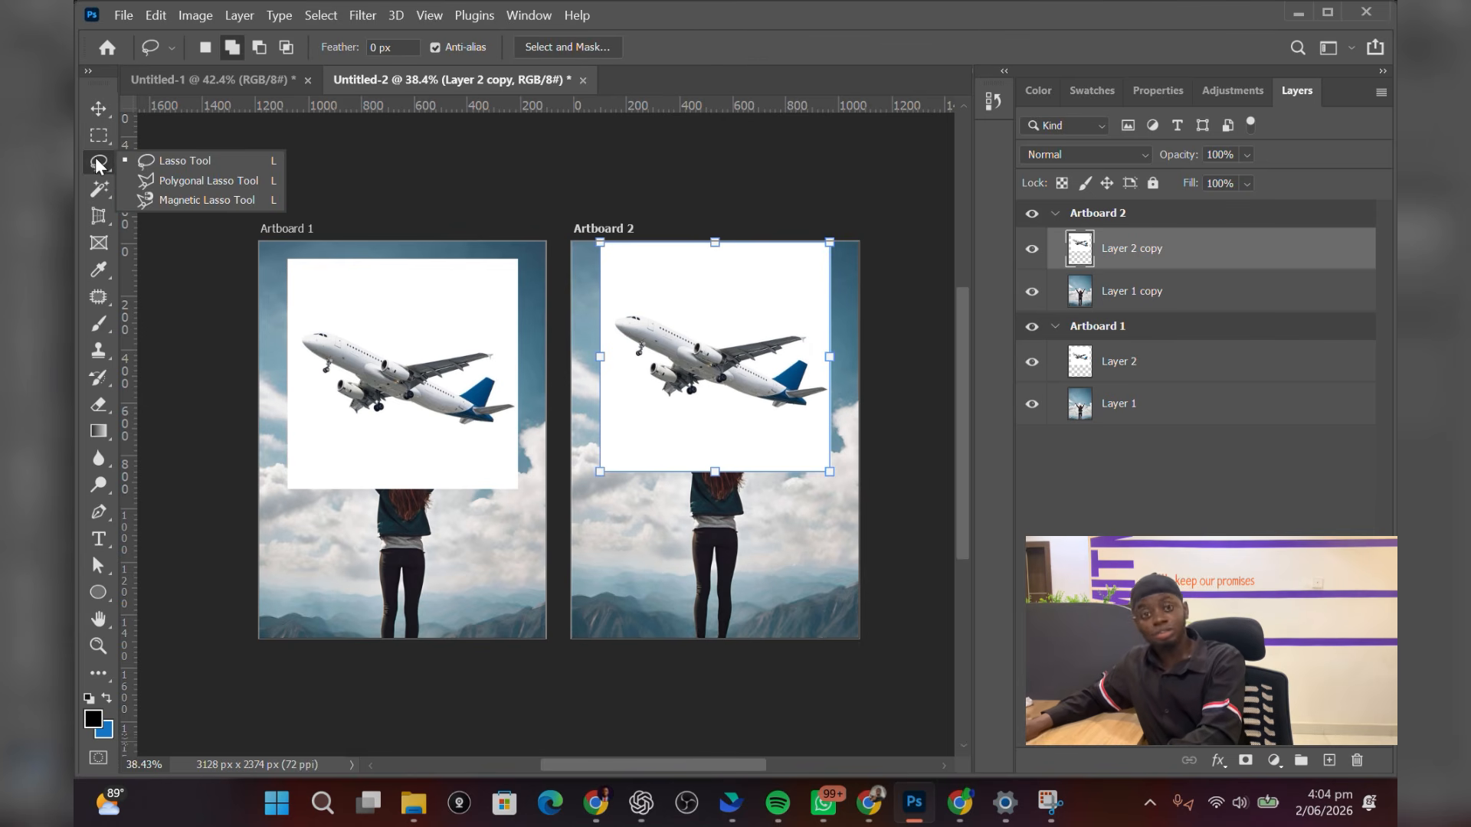
{"action": "mouse_move", "coordinate": [686, 326]}
{"action": "left_mouse_down"}
{"action": "mouse_move", "coordinate": [624, 309]}
{"action": "mouse_move", "coordinate": [606, 328]}
{"action": "mouse_move", "coordinate": [668, 408]}
{"action": "mouse_move", "coordinate": [828, 409]}
{"action": "mouse_move", "coordinate": [816, 327]}
{"action": "mouse_move", "coordinate": [687, 322]}
{"action": "left_mouse_up"}
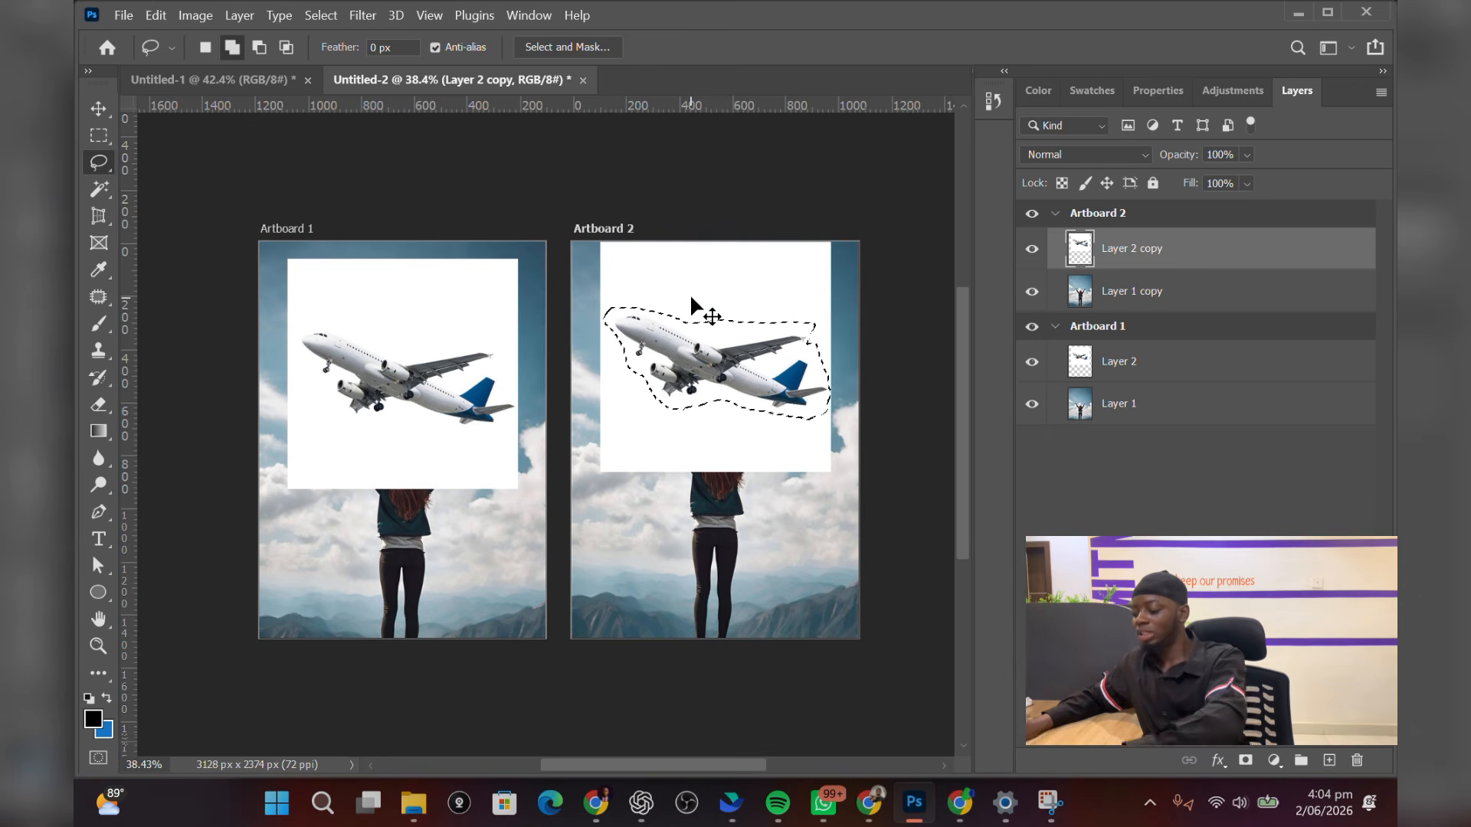
{"action": "key", "text": "ctrl+j"}
{"action": "key", "text": "v"}
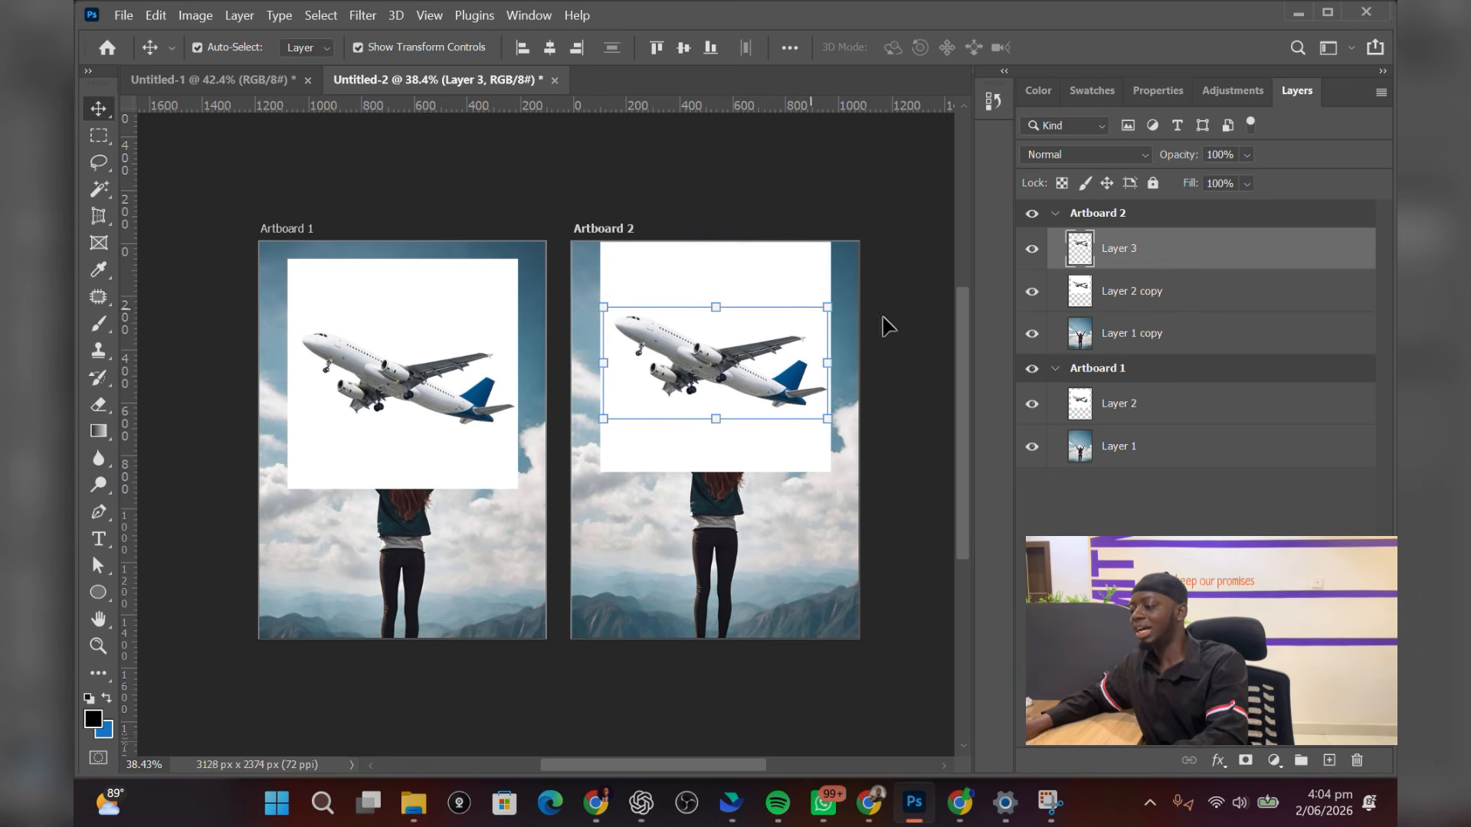
Delete the original airplane layer with the white background from Artboard 2
{"action": "left_click", "coordinate": [1118, 294]}
{"action": "key", "text": "Delete"}
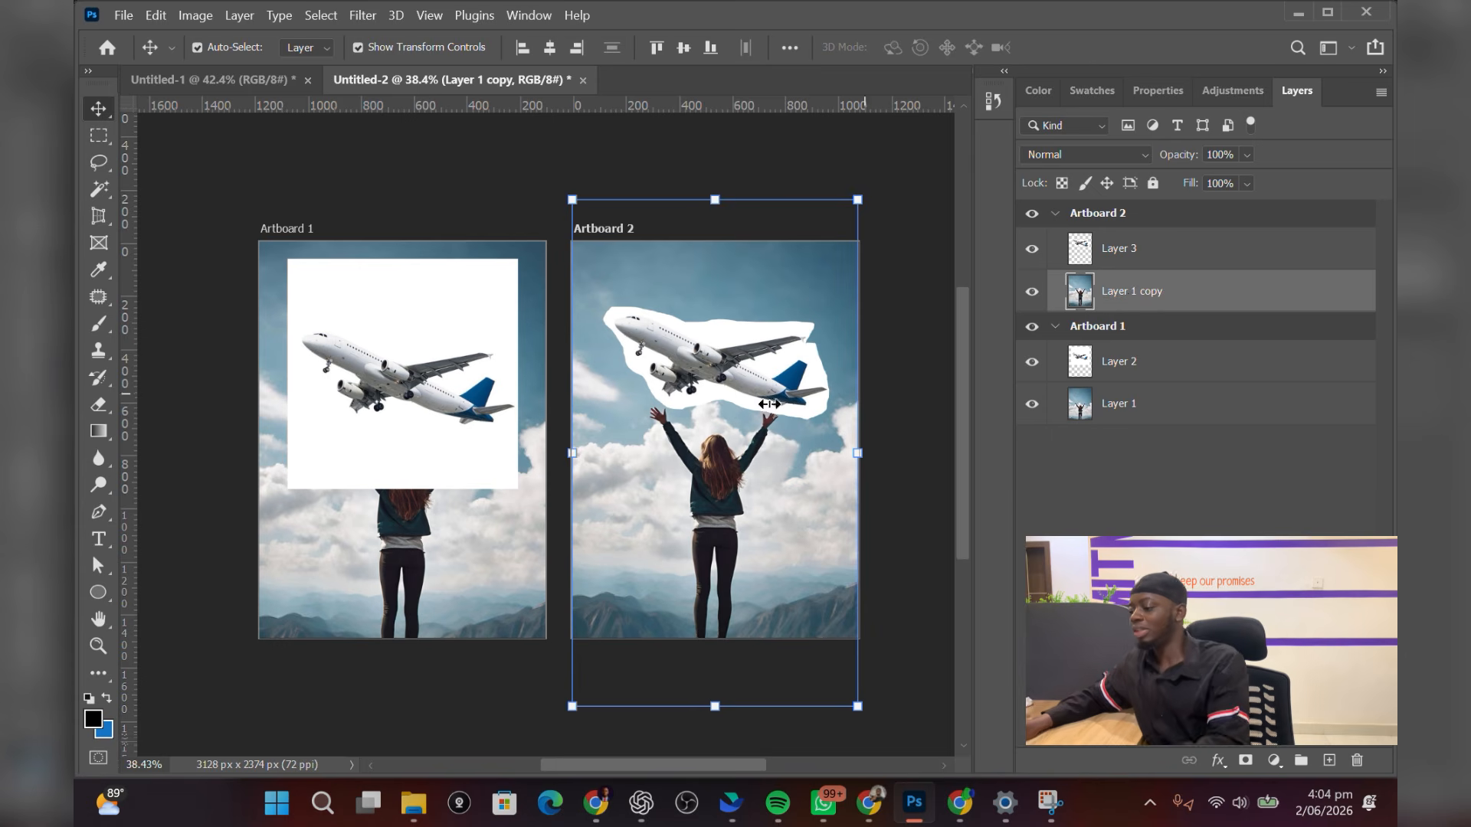
{"action": "left_click_drag", "start_coordinate": [755, 394], "coordinate": [755, 377]}
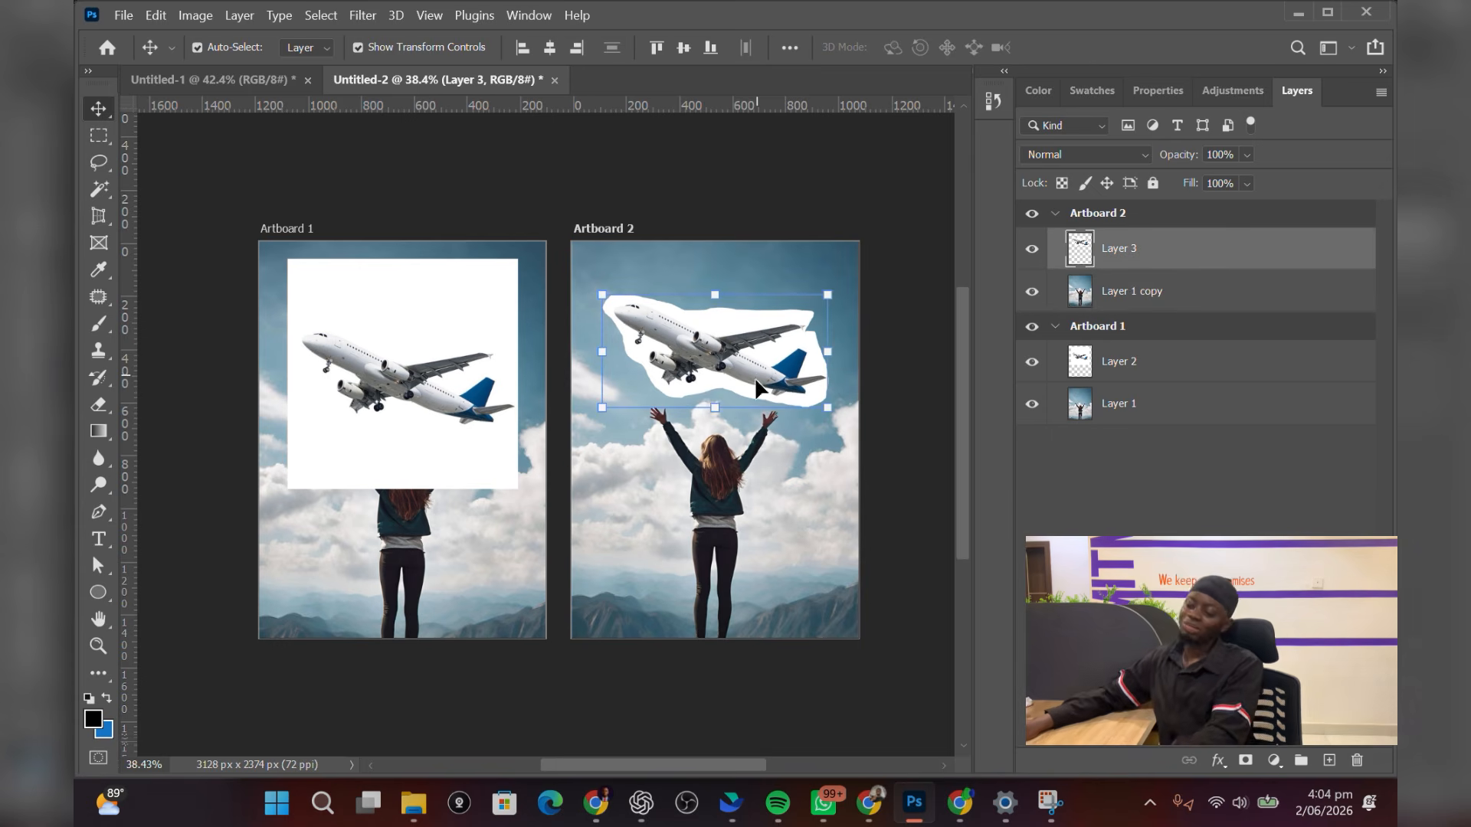
{"action": "left_click", "coordinate": [747, 527]}
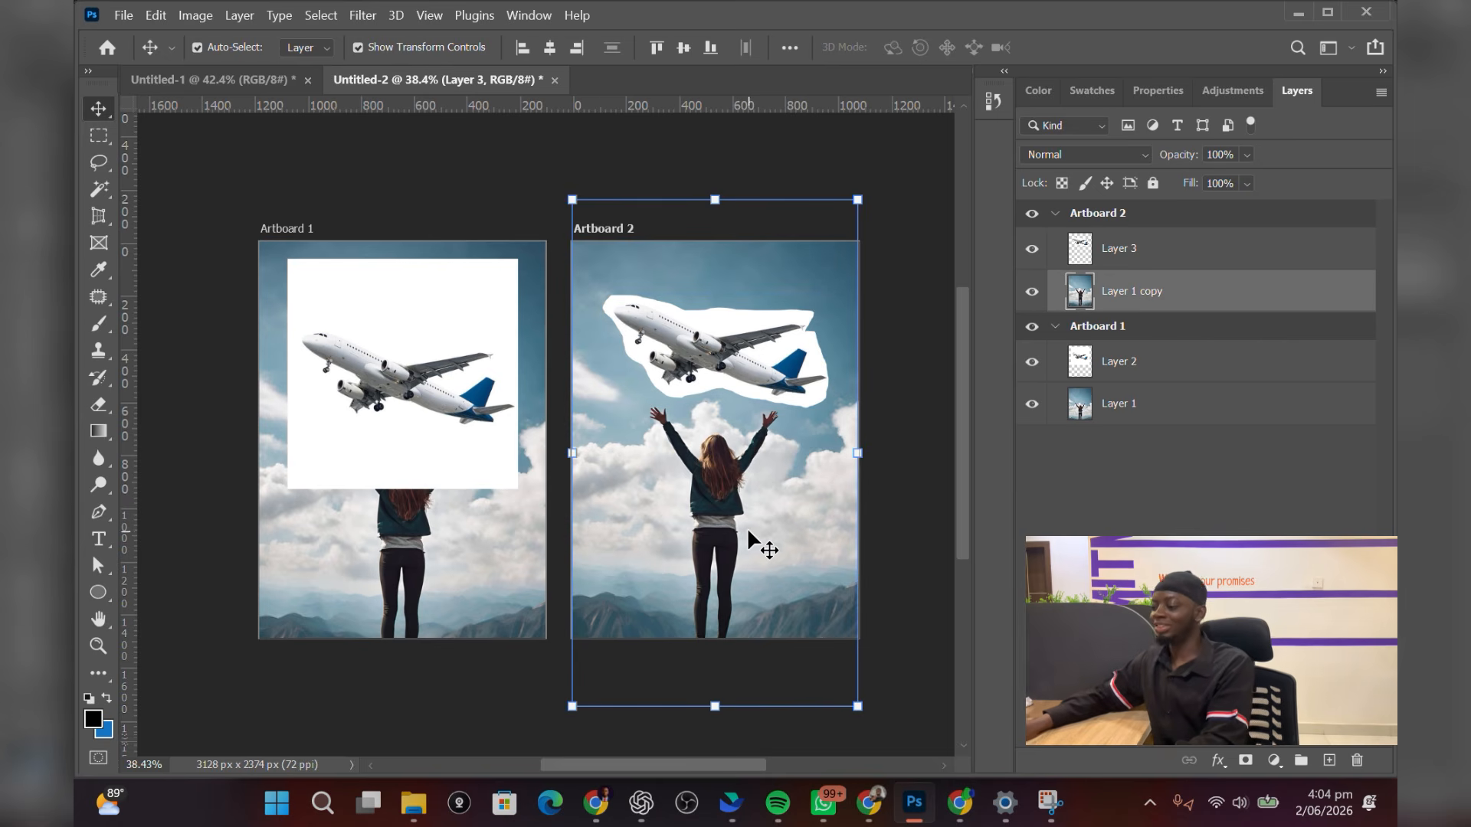
{"action": "left_click", "coordinate": [909, 482]}
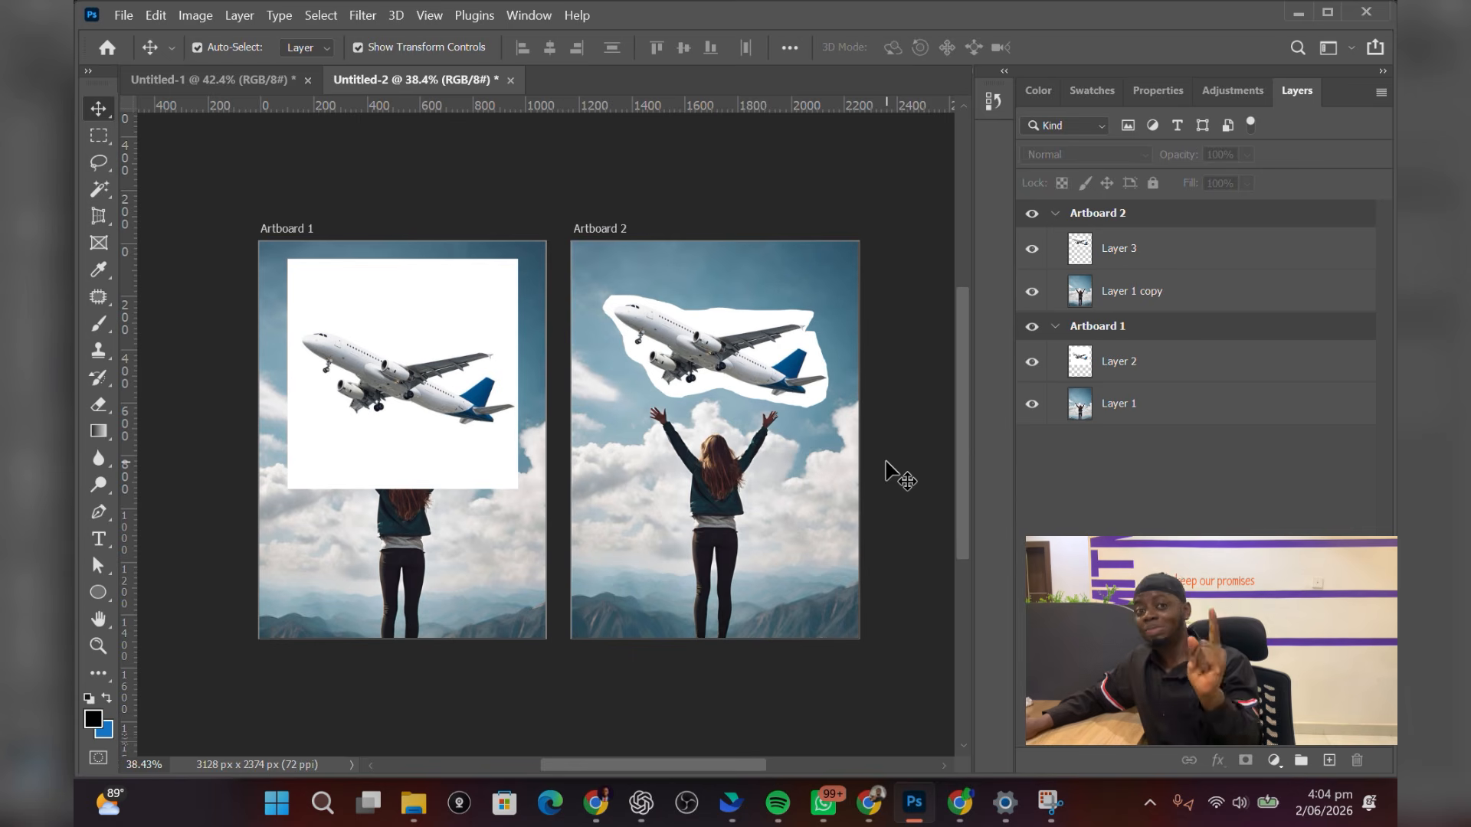
{"action": "left_click", "coordinate": [731, 344]}
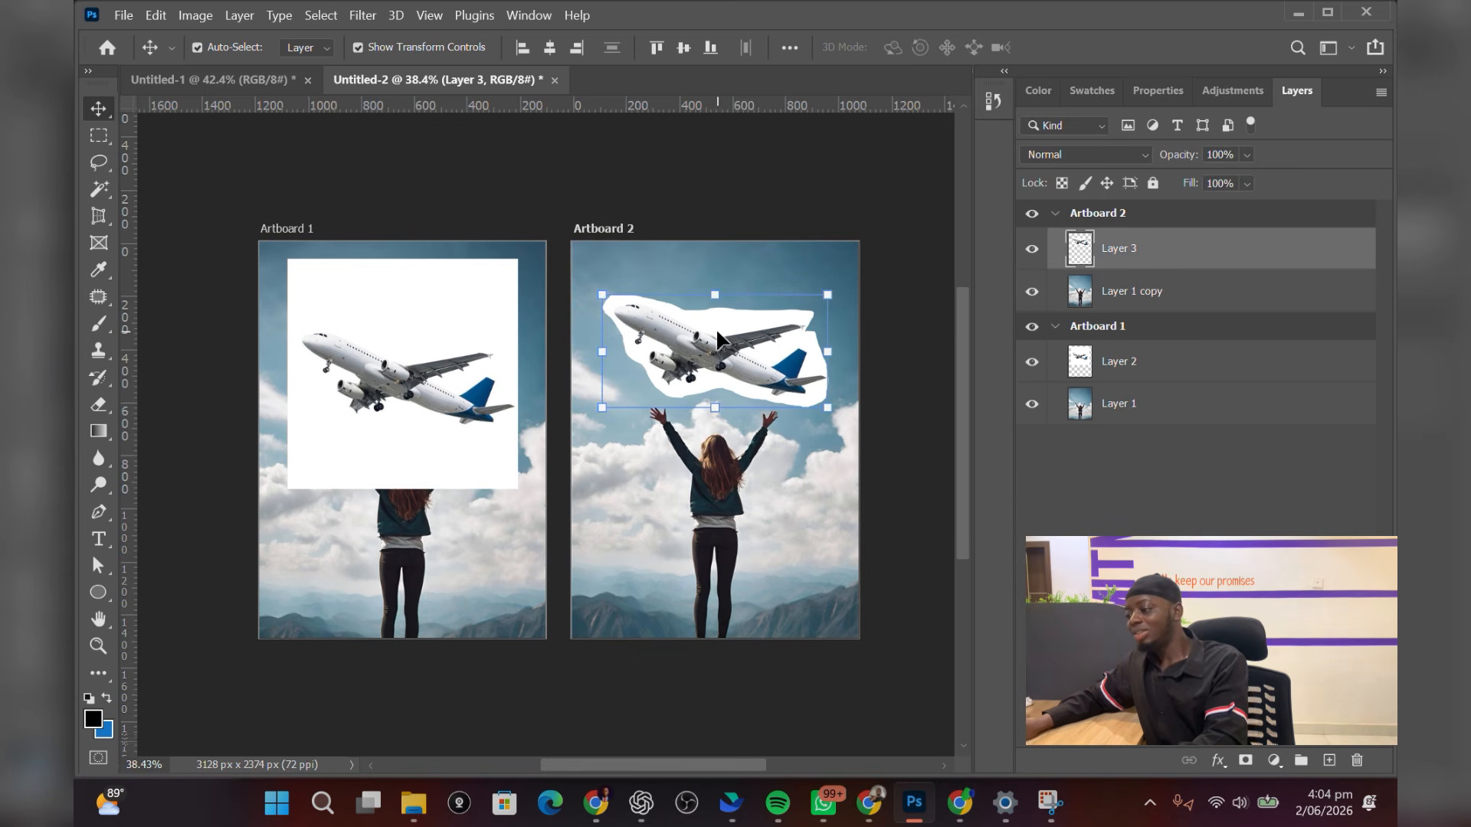
{"action": "key", "text": "ctrl"}
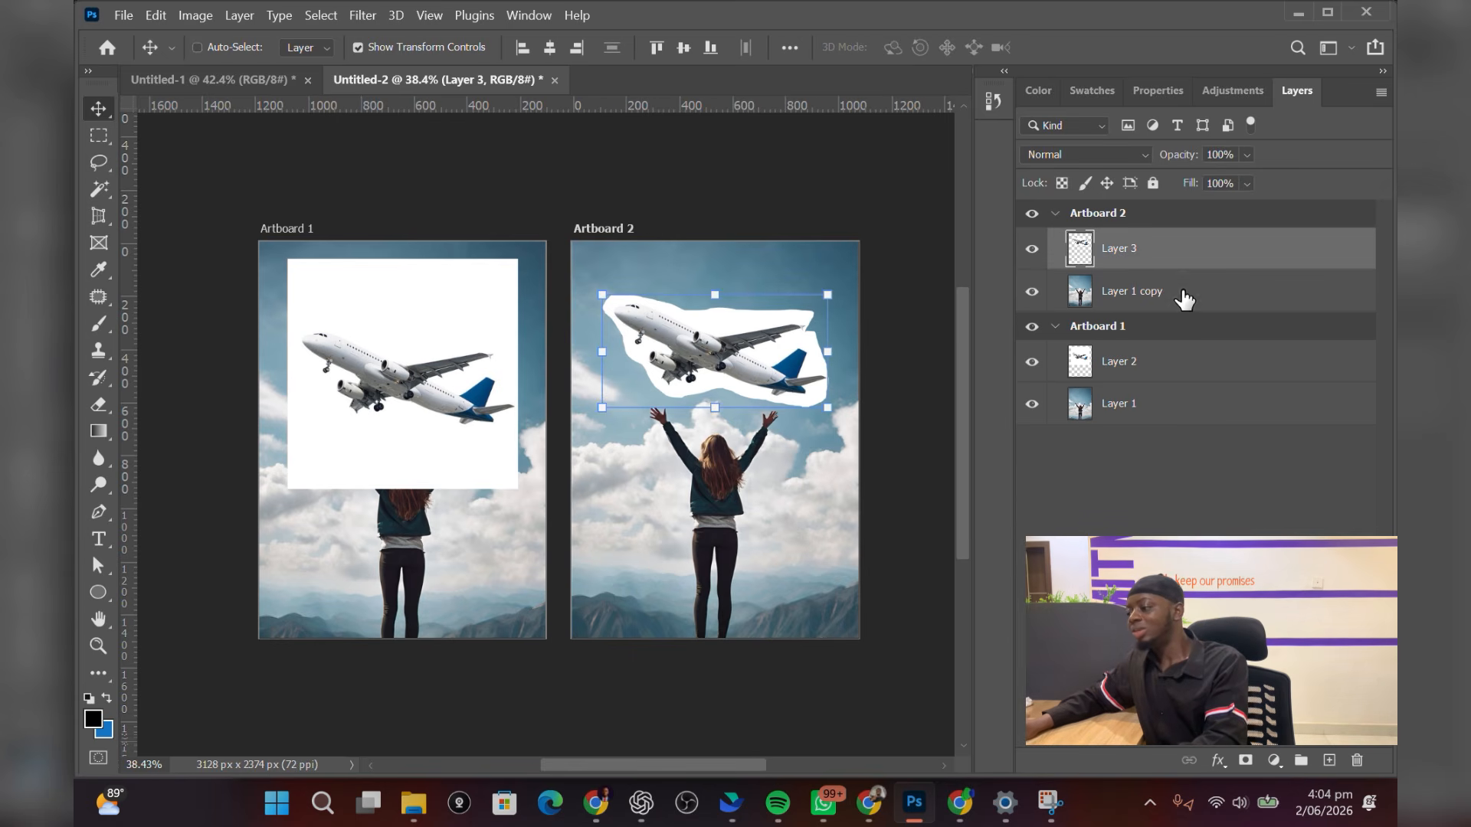
{"action": "left_click", "coordinate": [1183, 299], "text": "ctrl"}
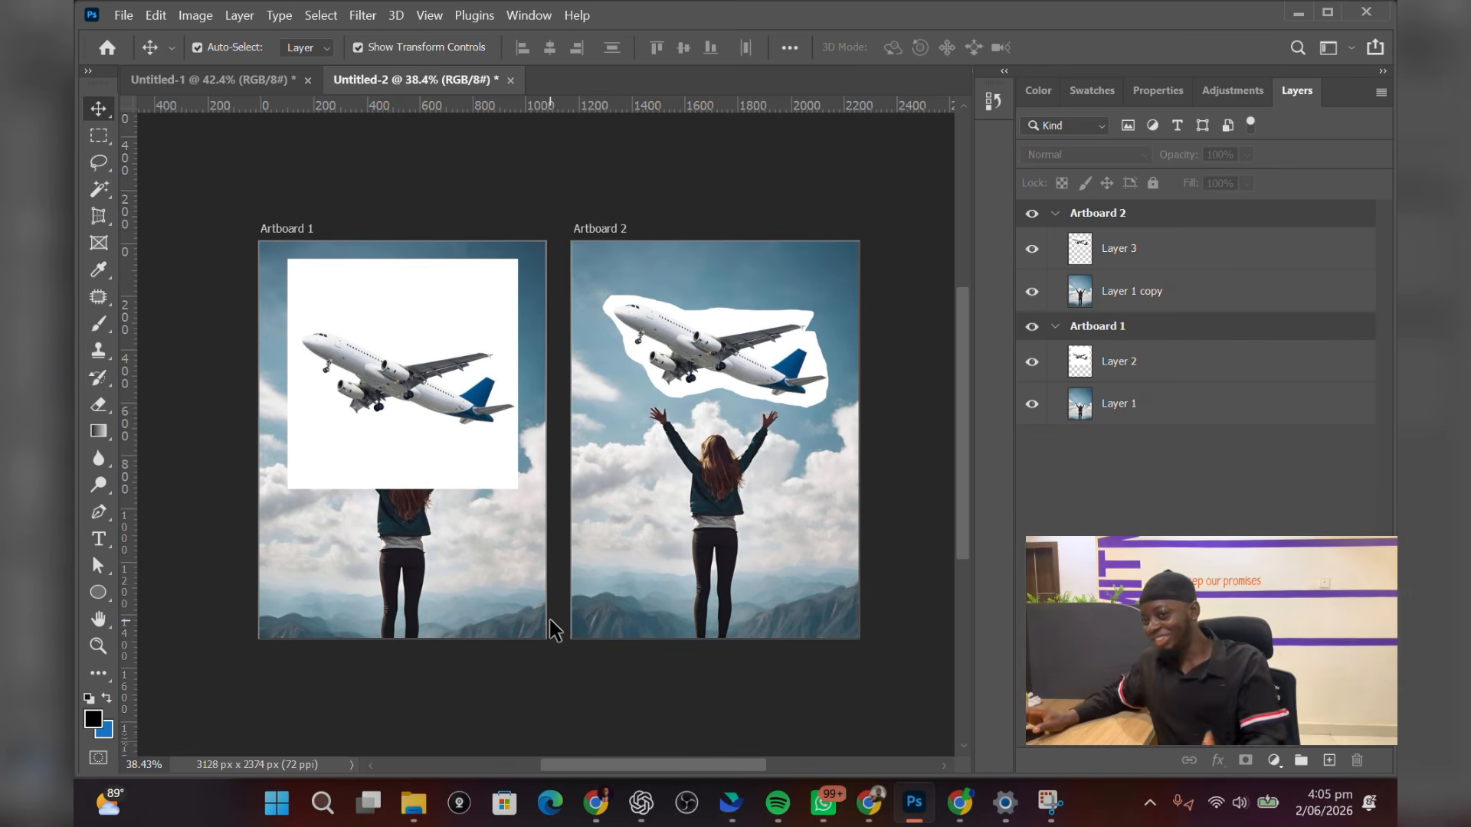
Select the cut-out airplane layer together with the photo layer and auto-blend them using Stack Images
{"action": "left_click", "coordinate": [703, 359]}
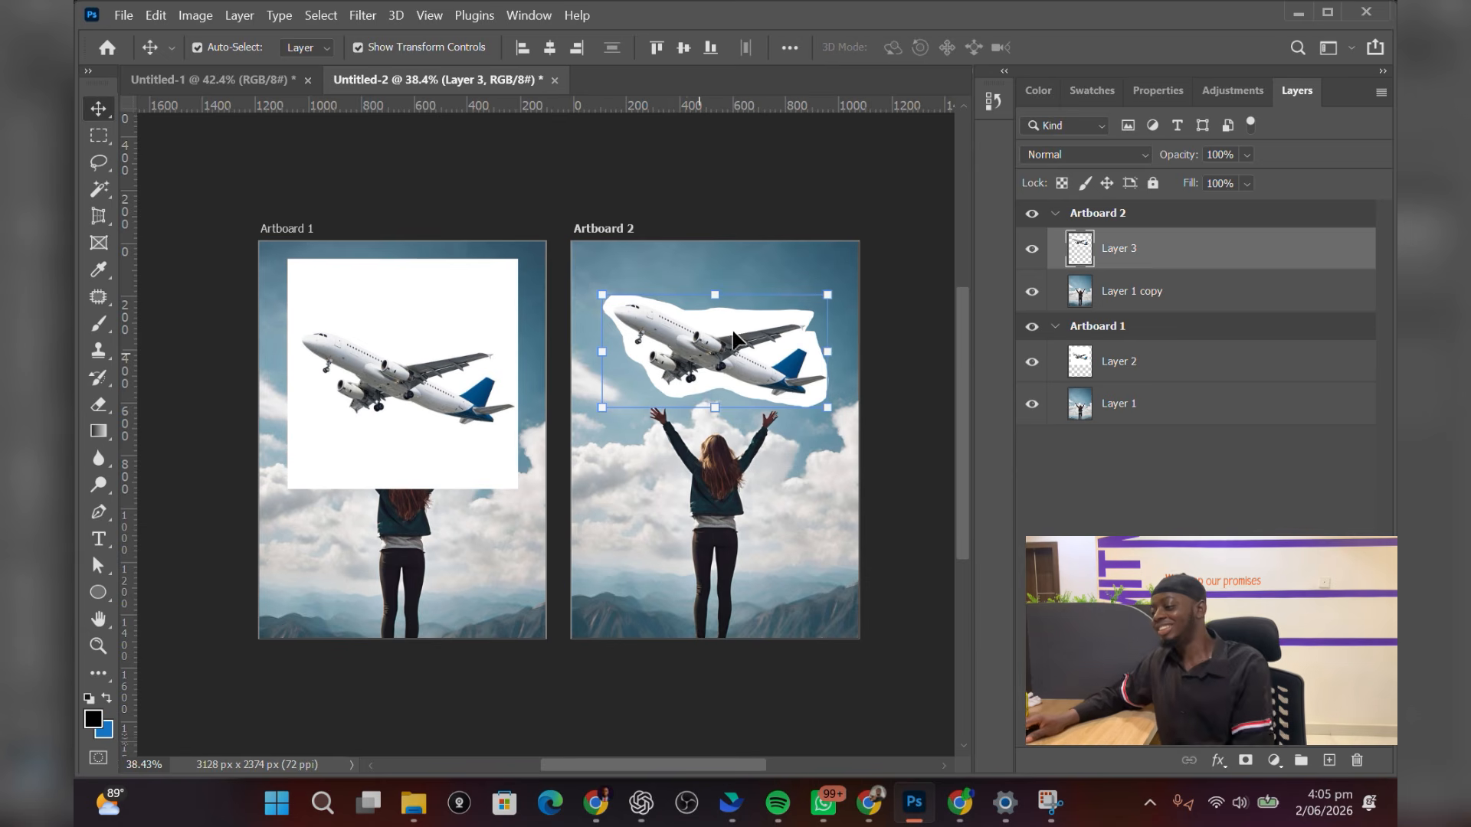
{"action": "key", "text": "ctrl"}
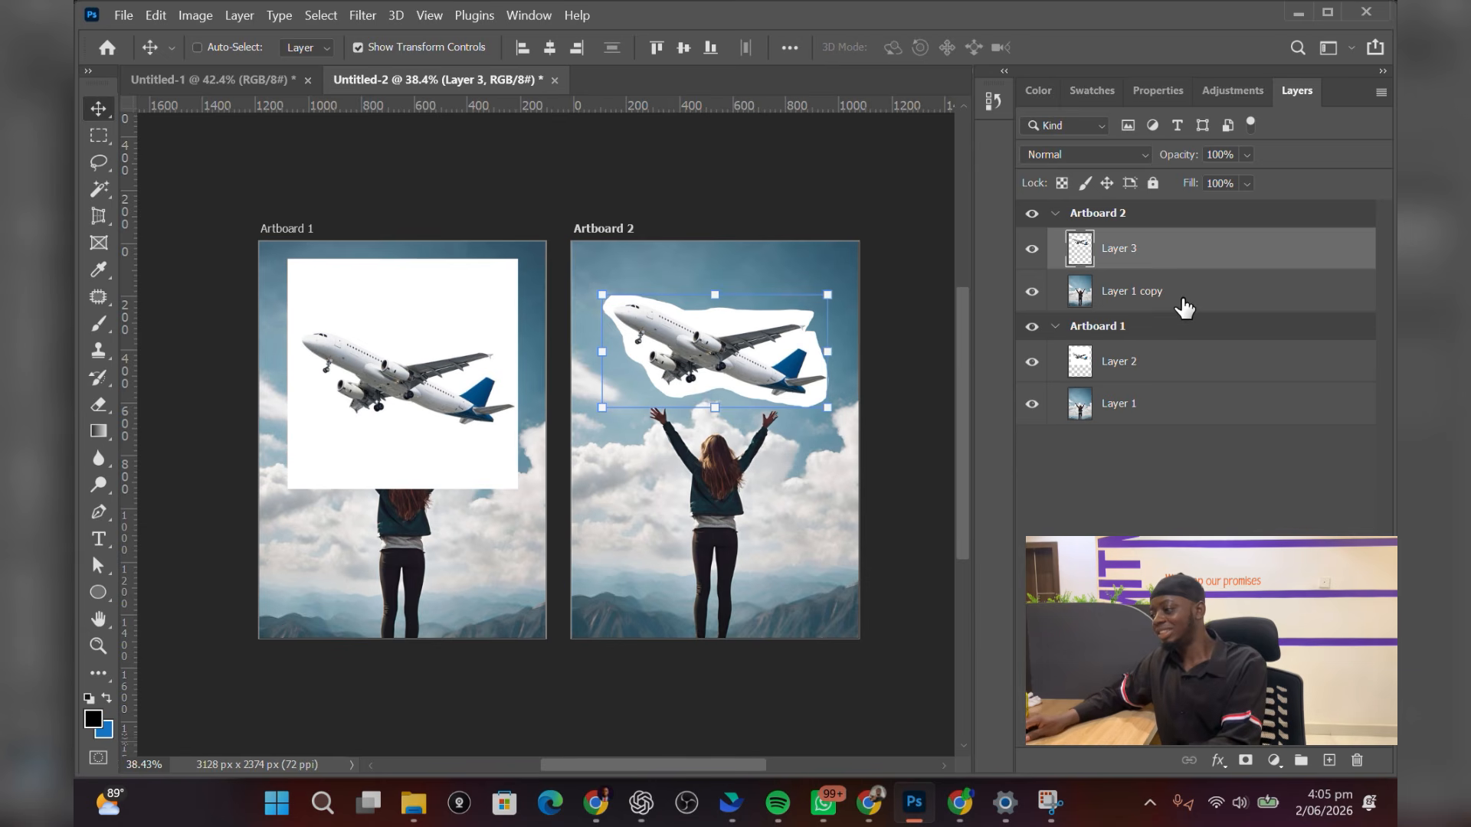
{"action": "left_click", "coordinate": [1183, 306], "text": "ctrl"}
{"action": "left_click", "coordinate": [156, 15]}
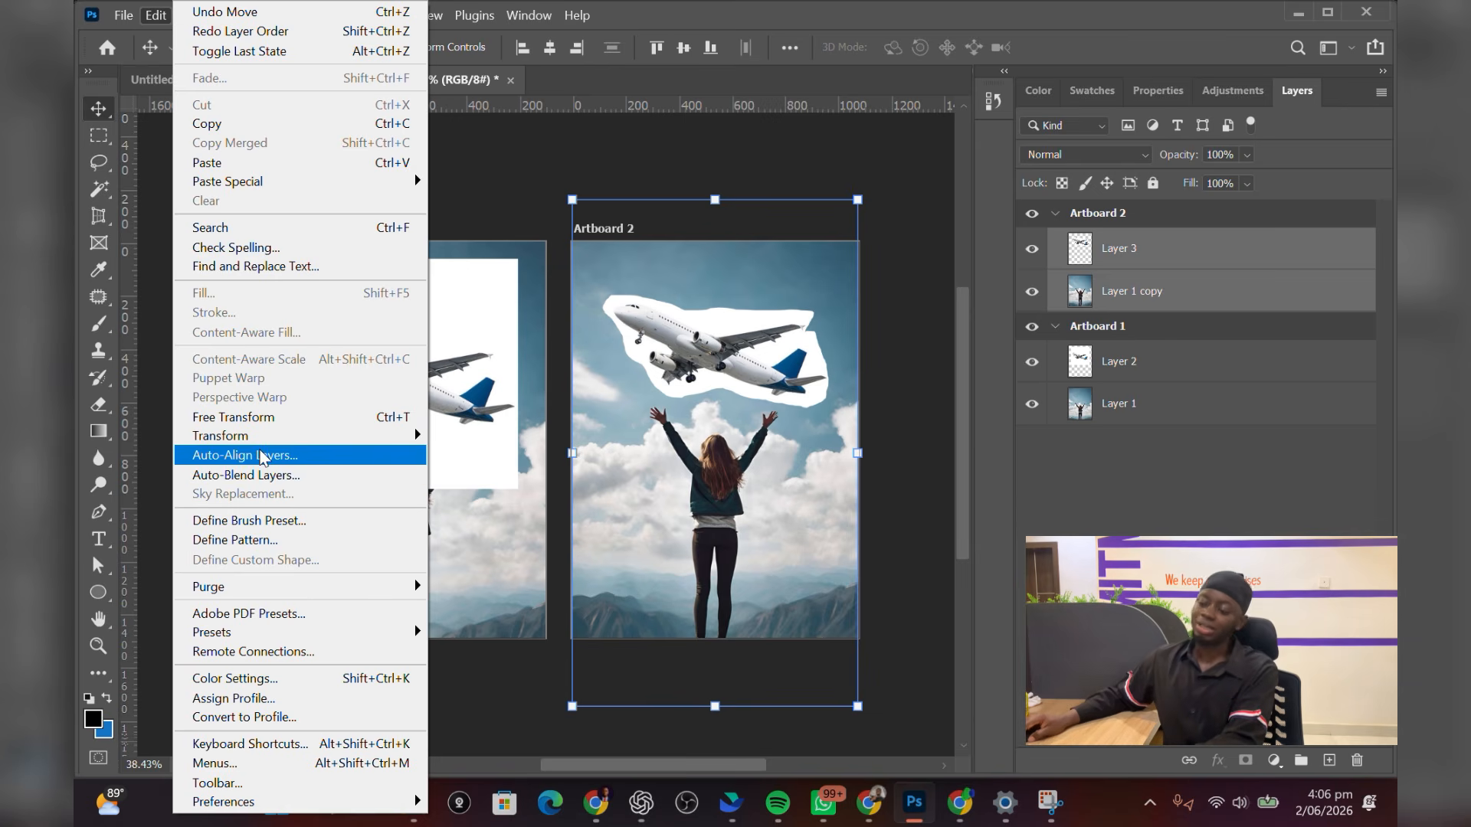
{"action": "left_click", "coordinate": [269, 475]}
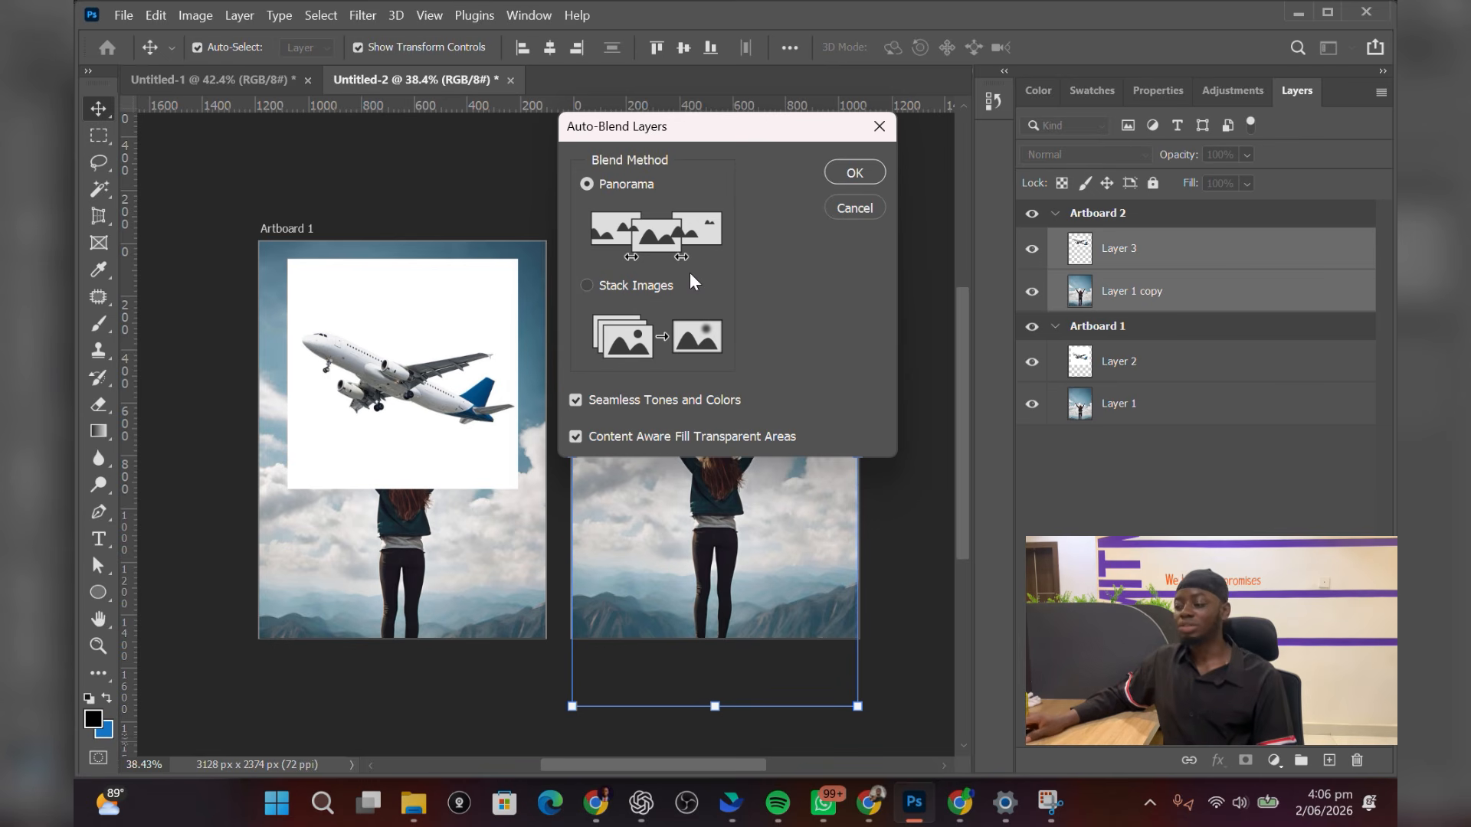
{"action": "left_click", "coordinate": [590, 282]}
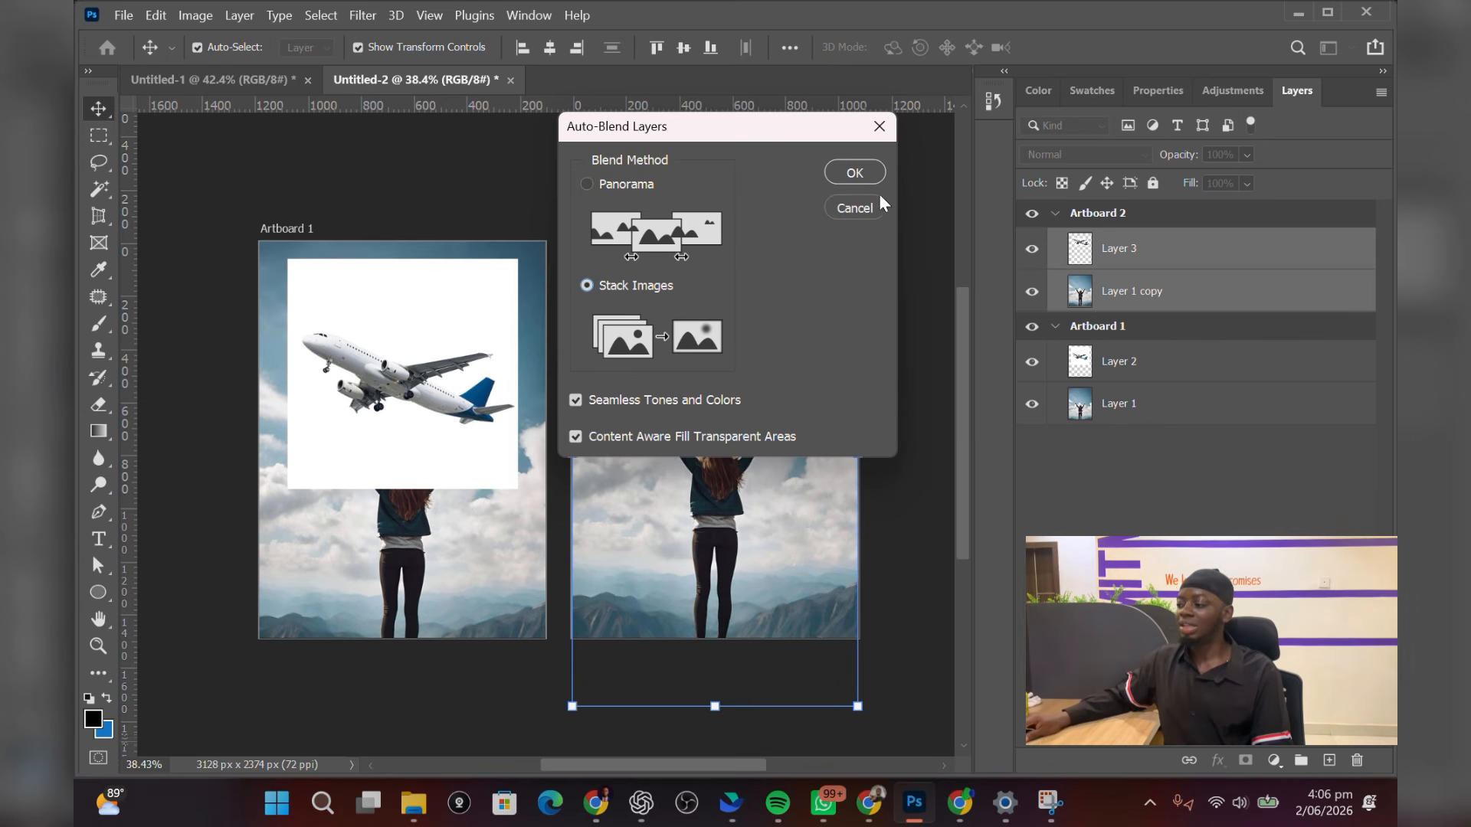
{"action": "left_click", "coordinate": [855, 172]}
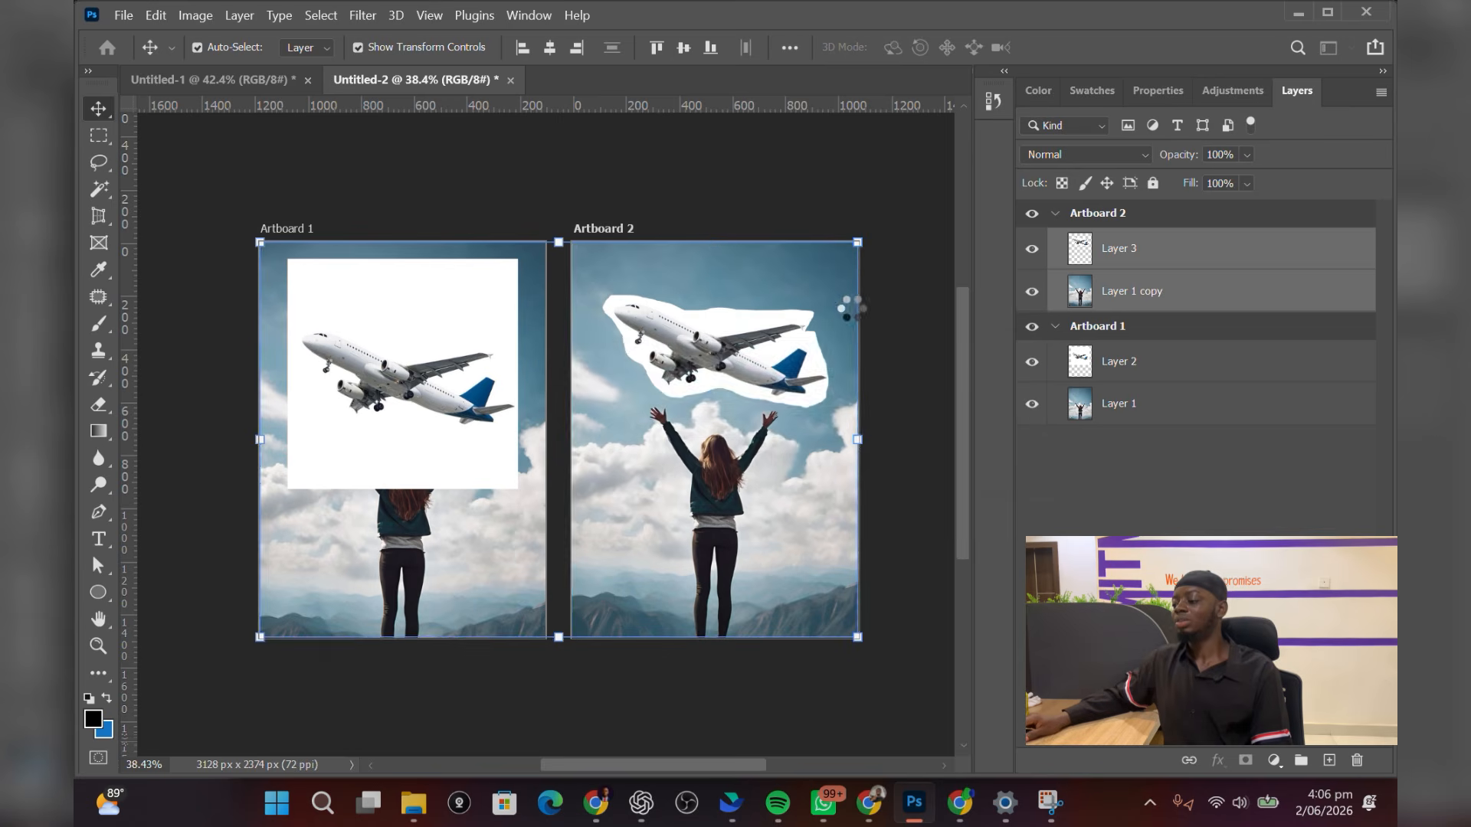
{"action": "left_click", "coordinate": [912, 420]}
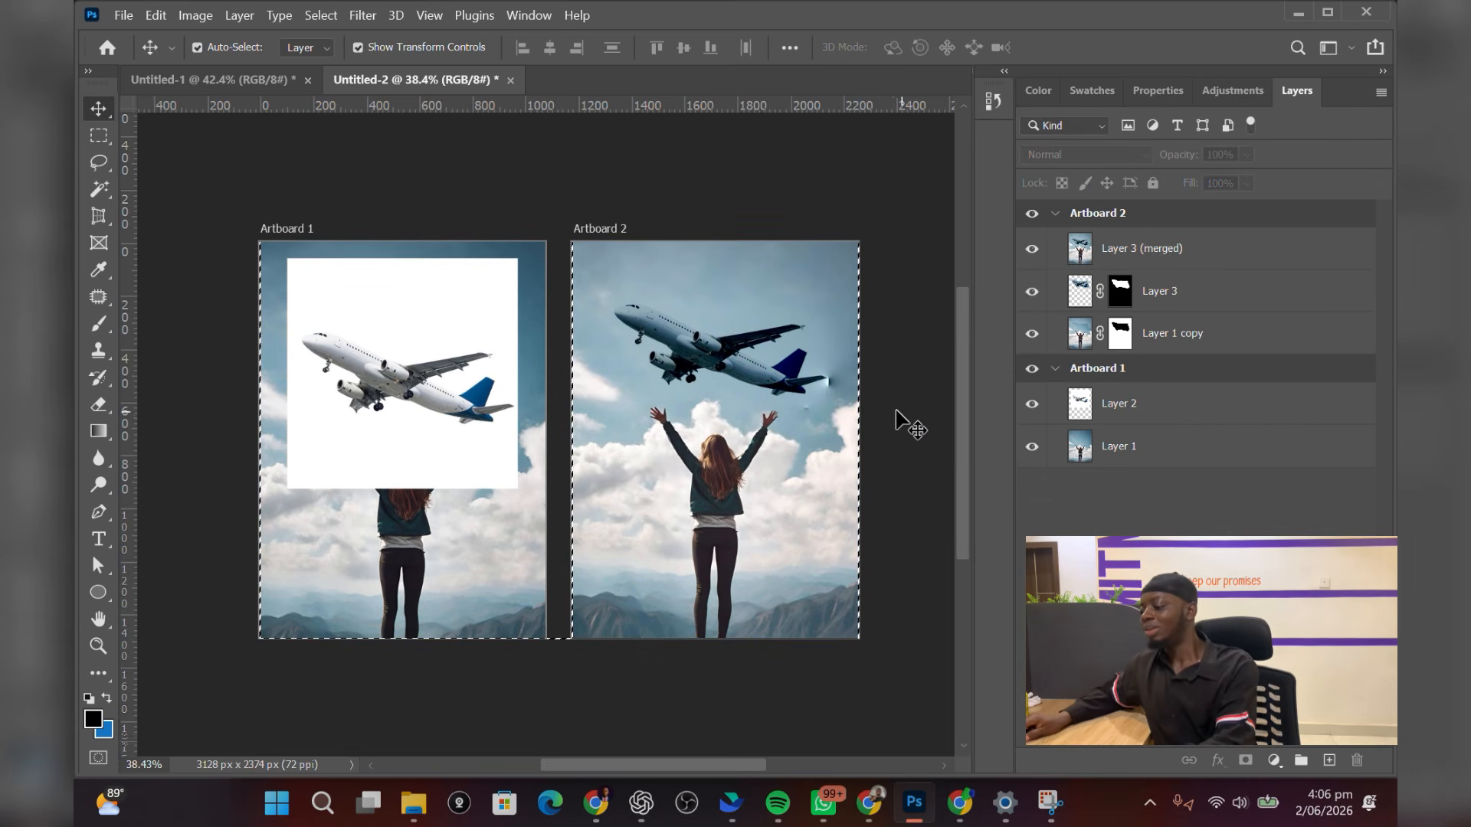
Zoom in and out on Artboard 2 to inspect how the airplane blends into the sky
{"action": "scroll", "coordinate": [854, 399], "scroll_direction": "up", "scroll_amount": 1}
{"action": "scroll", "coordinate": [854, 397], "scroll_direction": "up", "scroll_amount": 3}
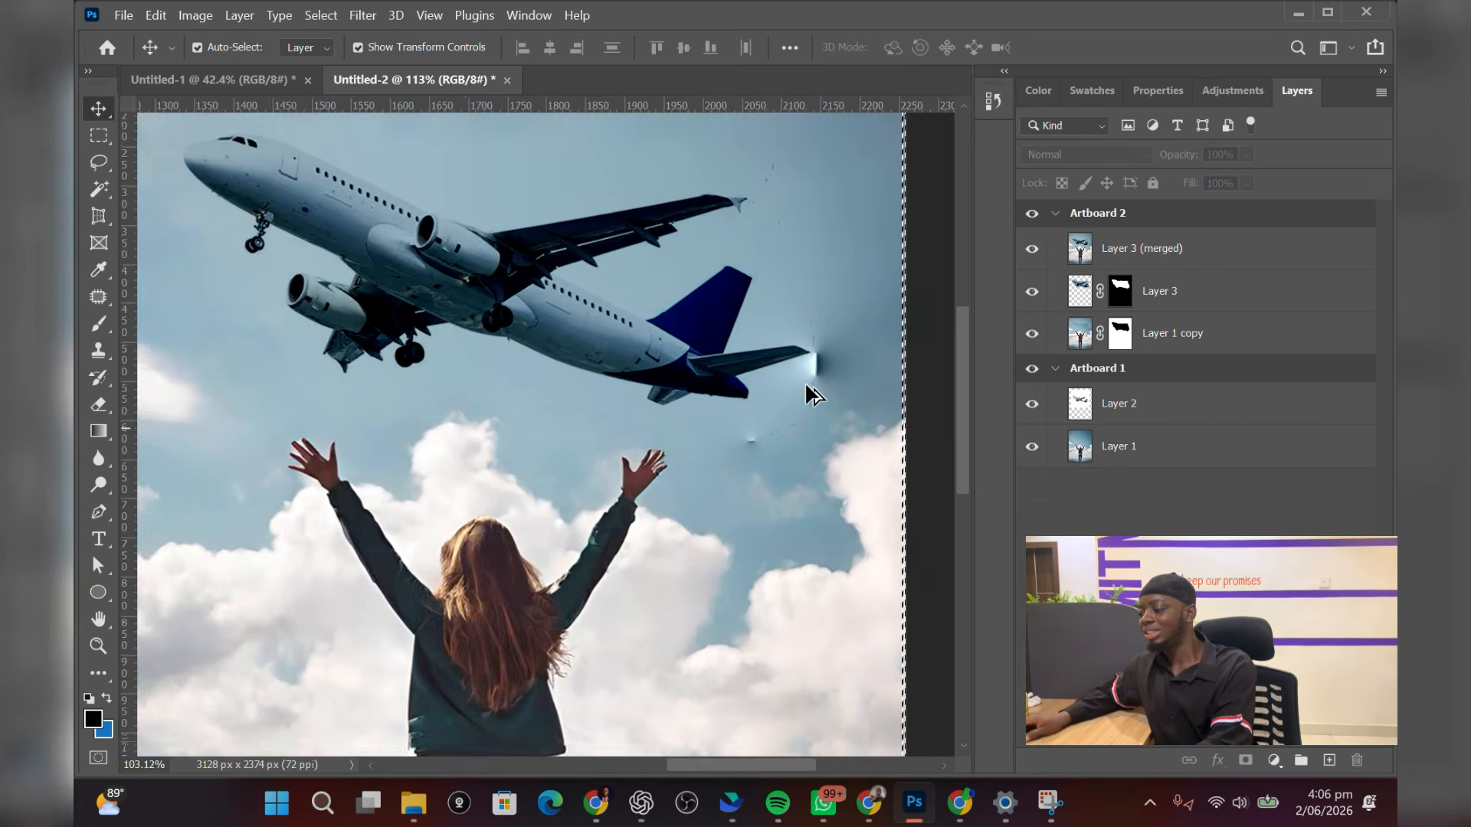
{"action": "scroll", "coordinate": [801, 380], "scroll_direction": "down", "scroll_amount": 3}
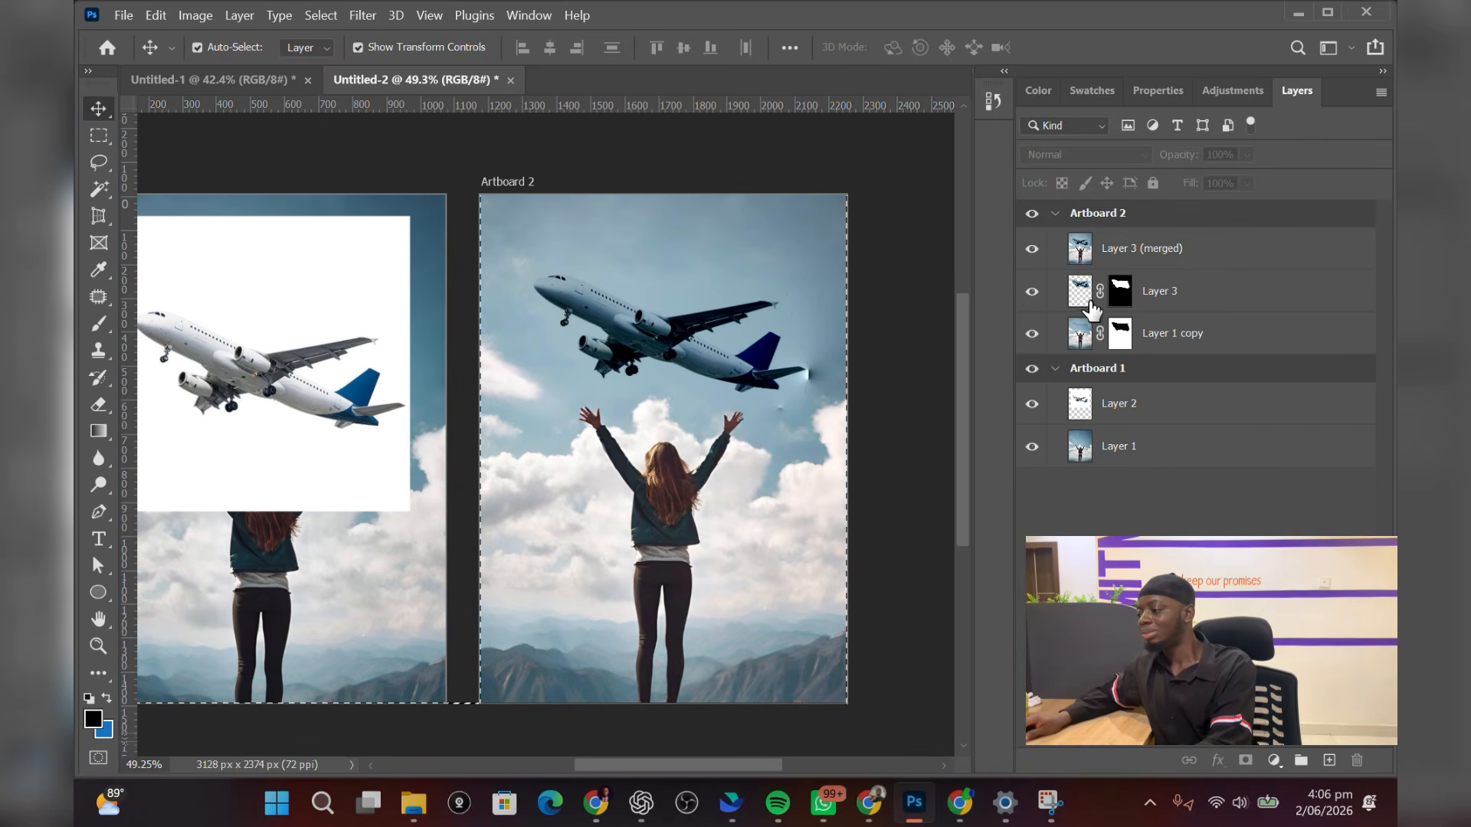
{"action": "scroll", "coordinate": [801, 364], "scroll_direction": "up", "scroll_amount": 2}
{"action": "scroll", "coordinate": [792, 355], "scroll_direction": "down", "scroll_amount": 2}
{"action": "scroll", "coordinate": [701, 334], "scroll_direction": "up", "scroll_amount": 2}
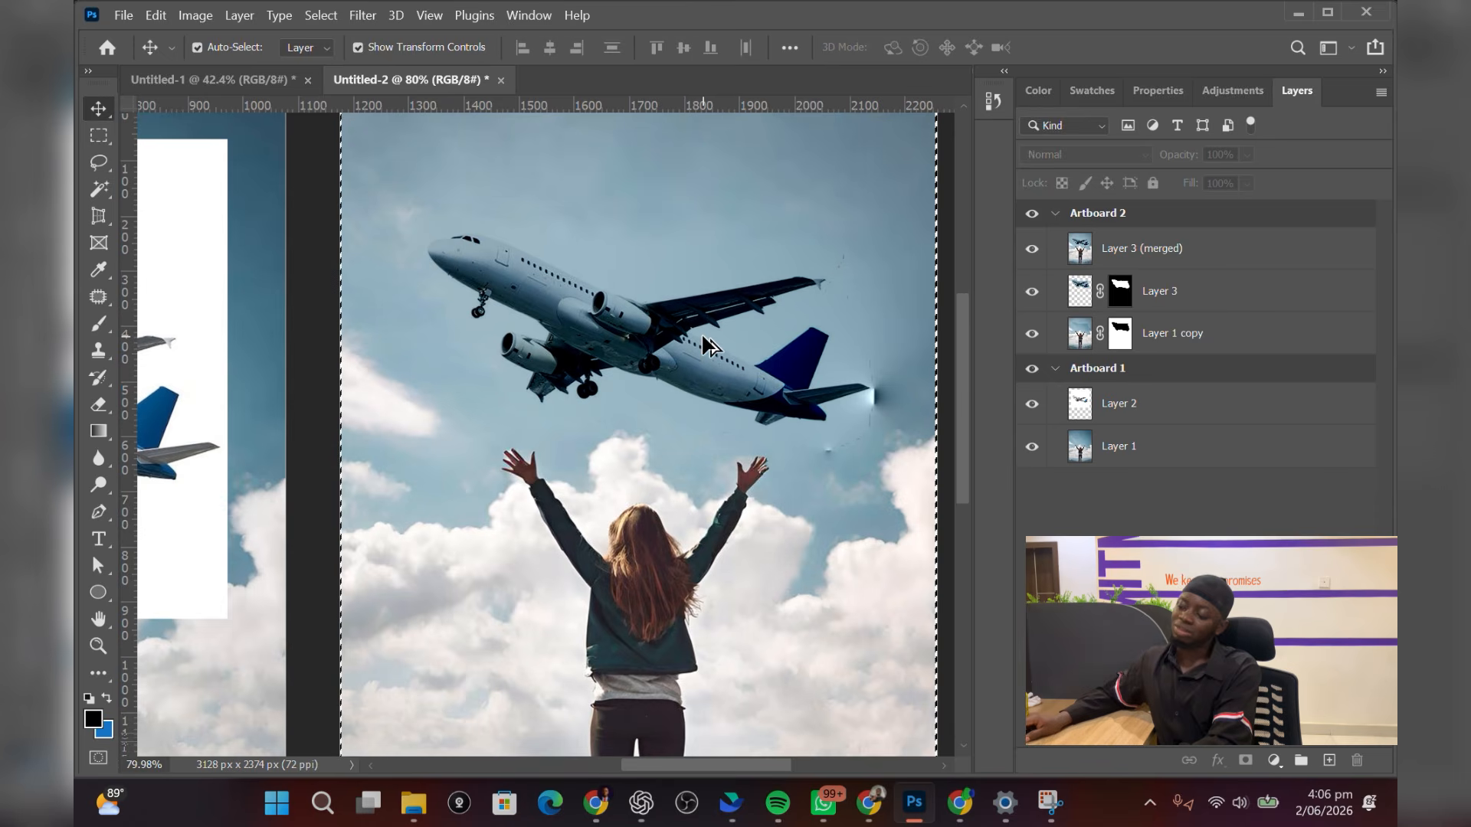
{"action": "scroll", "coordinate": [701, 332], "scroll_direction": "down", "scroll_amount": 1}
{"action": "scroll", "coordinate": [701, 340], "scroll_direction": "down", "scroll_amount": 2}
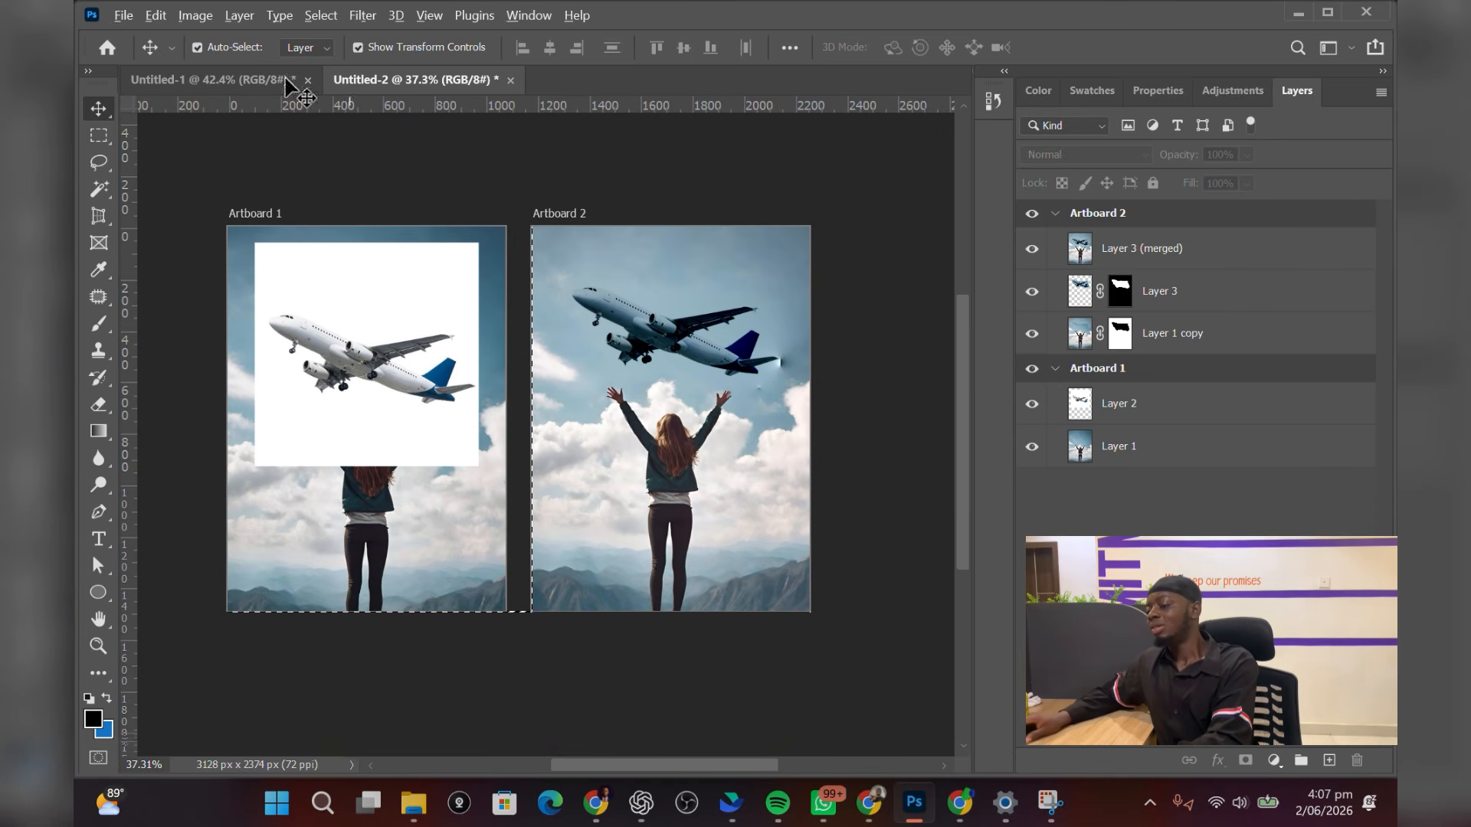
{"action": "left_click", "coordinate": [145, 16]}
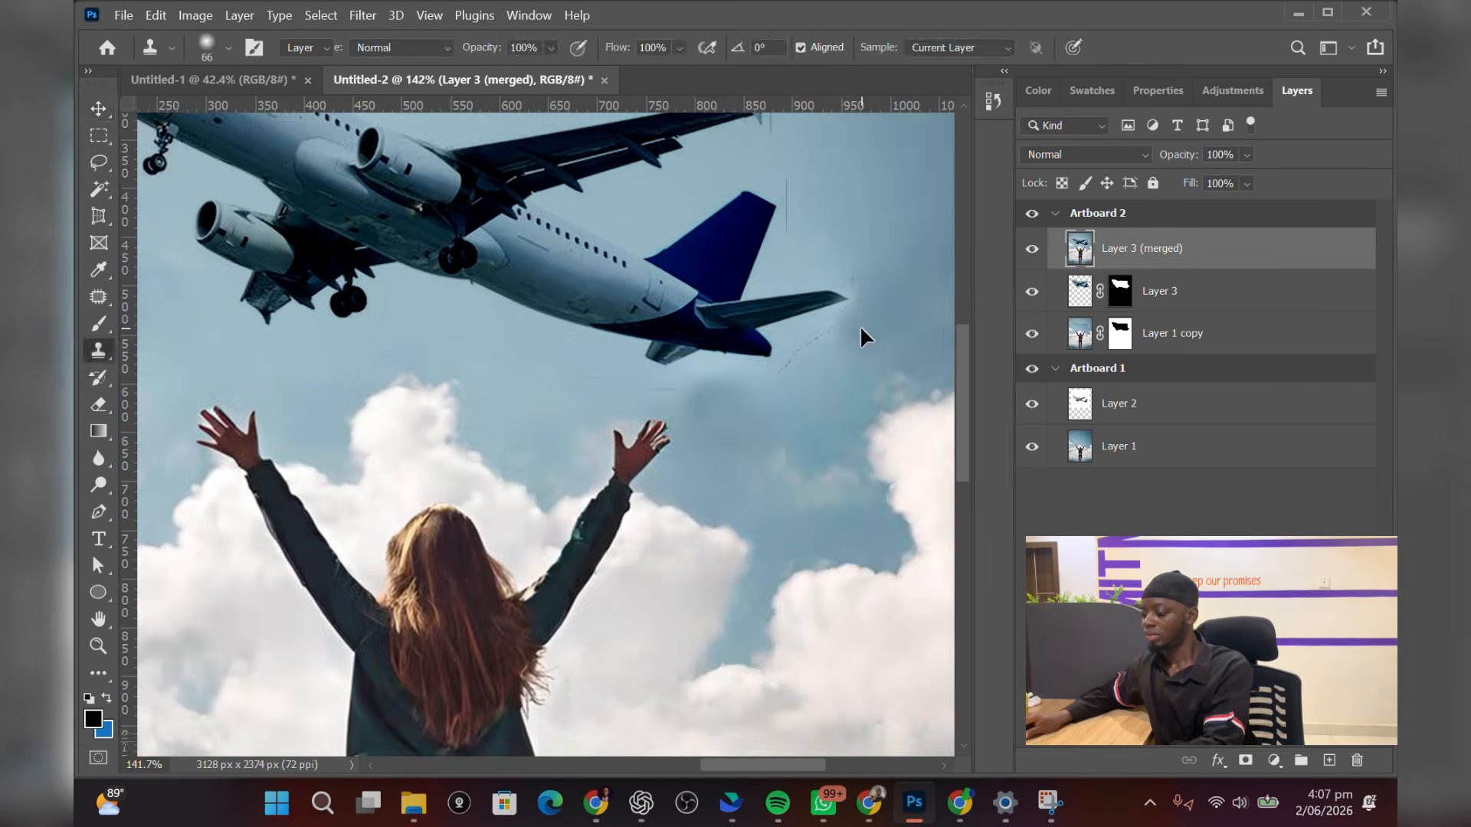
{"action": "key", "text": "v"}
{"action": "scroll", "coordinate": [420, 528], "scroll_direction": "down", "scroll_amount": 3}
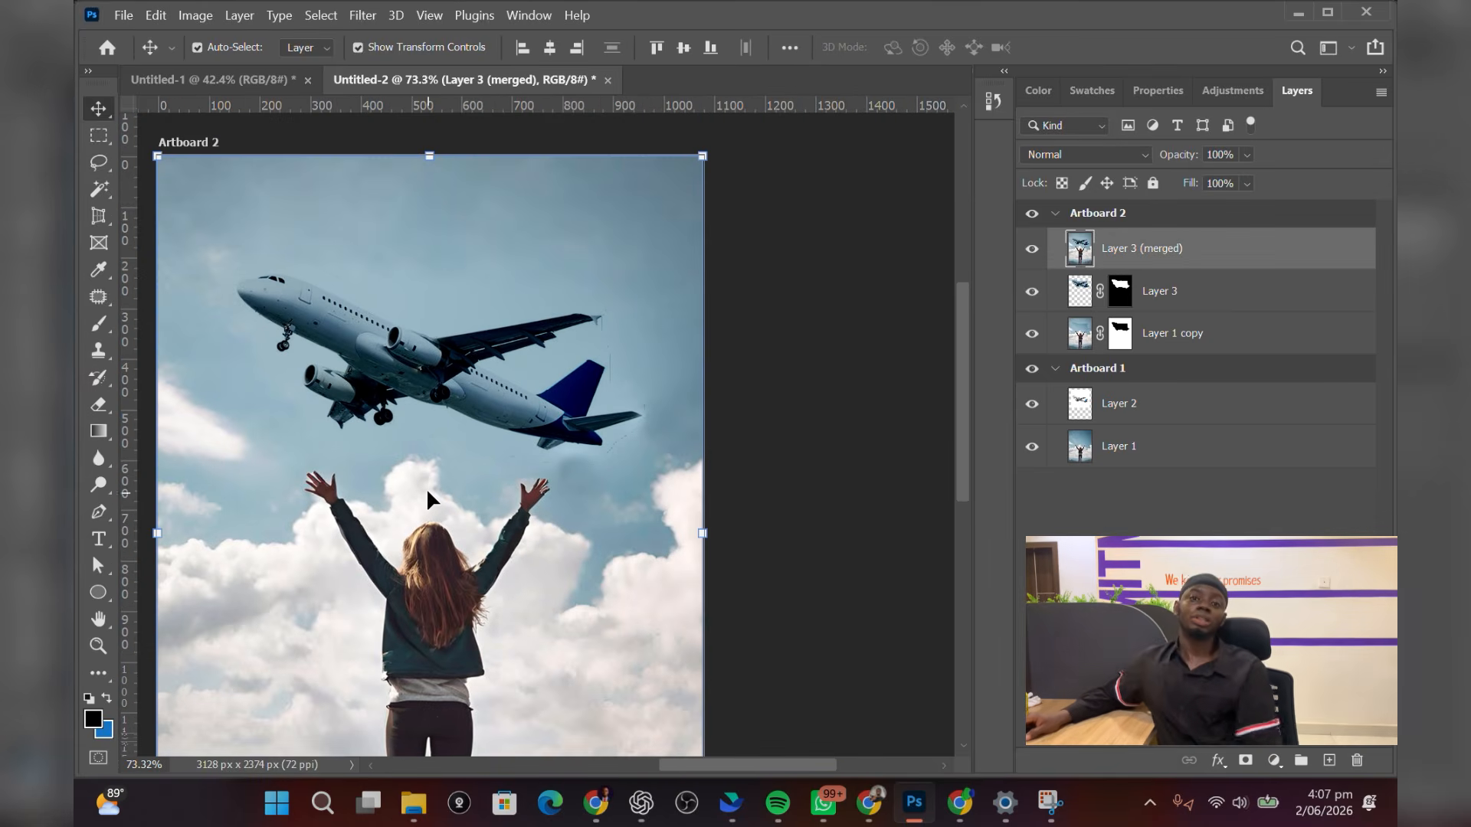
{"action": "scroll", "coordinate": [426, 487], "scroll_direction": "down", "scroll_amount": 2}
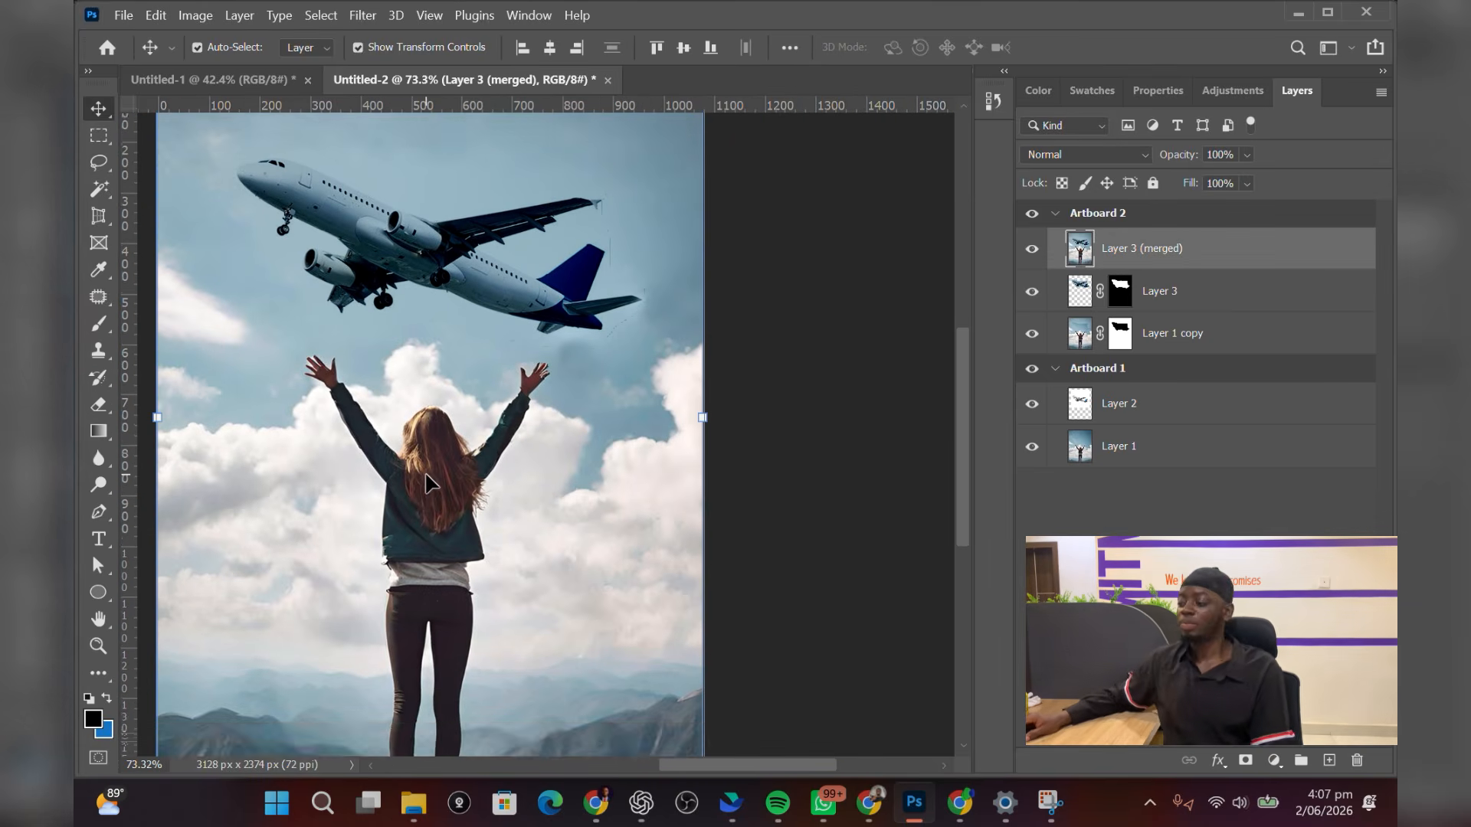